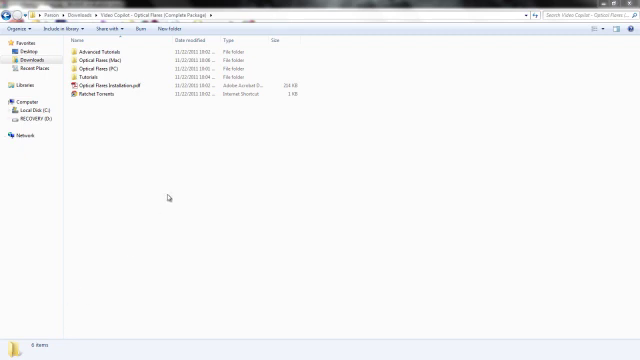
- Switch to WinRAR and browse into Optical Flares for Windows, then its 64-bit Plugin folder
key("alt+Tab")
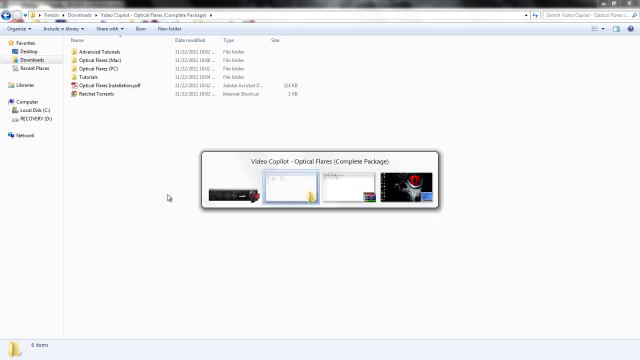
key("Escape")
key("alt+Tab")
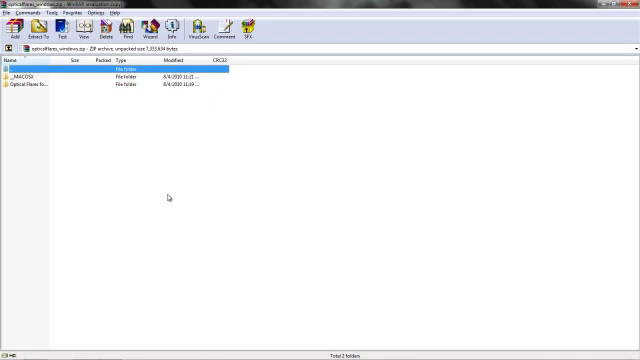
double_click(38, 84)
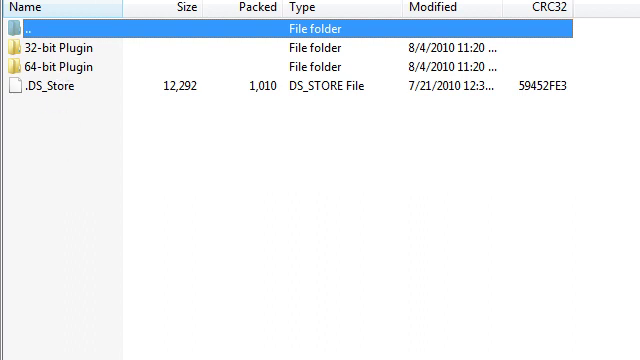
double_click(73, 68)
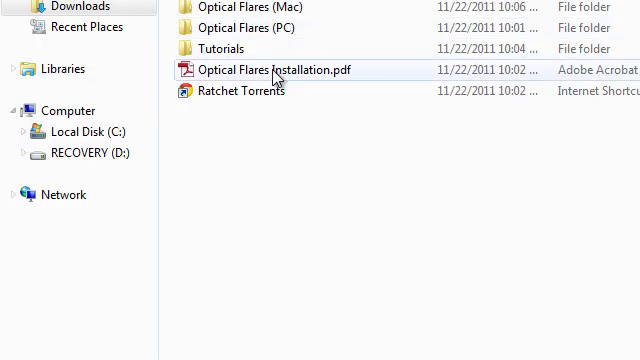
- Read Step 1 of Optical Flares Installation.pdf in Acrobat, then return to the package folder
left_click(222, 77)
double_click(222, 77)
scroll(224, 150, "down", 5)
scroll(224, 150, "down", 5)
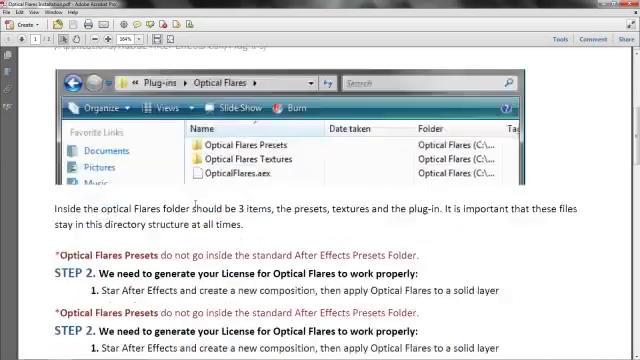
scroll(212, 166, "down", 2)
scroll(212, 166, "up", 3)
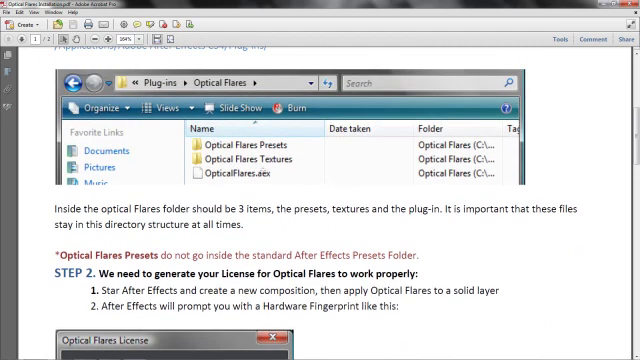
scroll(212, 166, "up", 4)
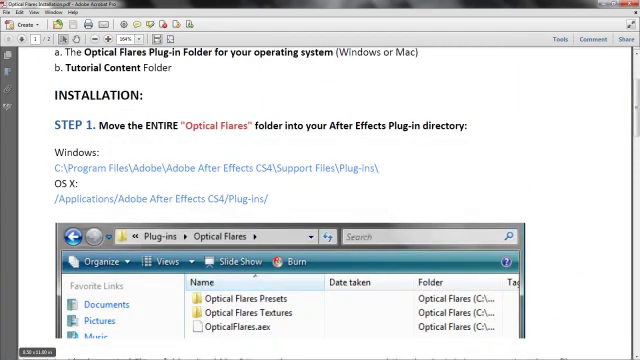
left_click(36, 352)
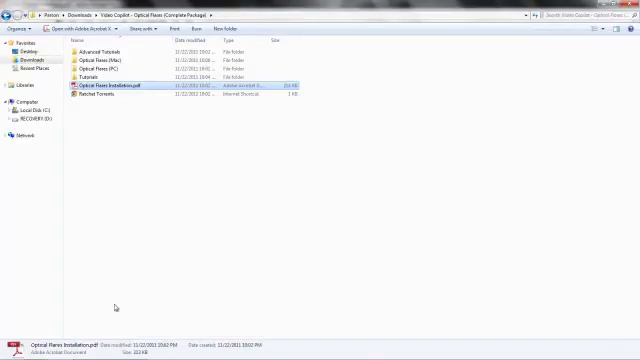
- Bring WinRAR back to the front from the taskbar, showing OpticalFlares.aex in 64-bit Plugin
left_click(84, 352)
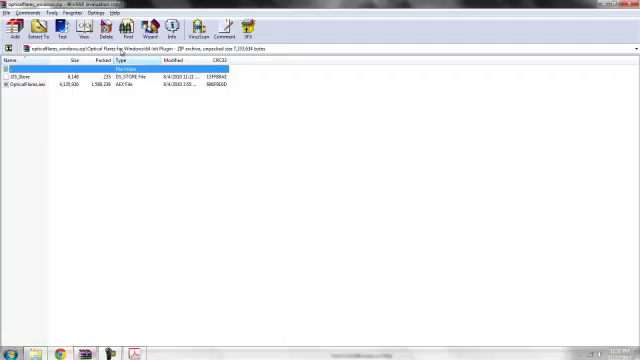